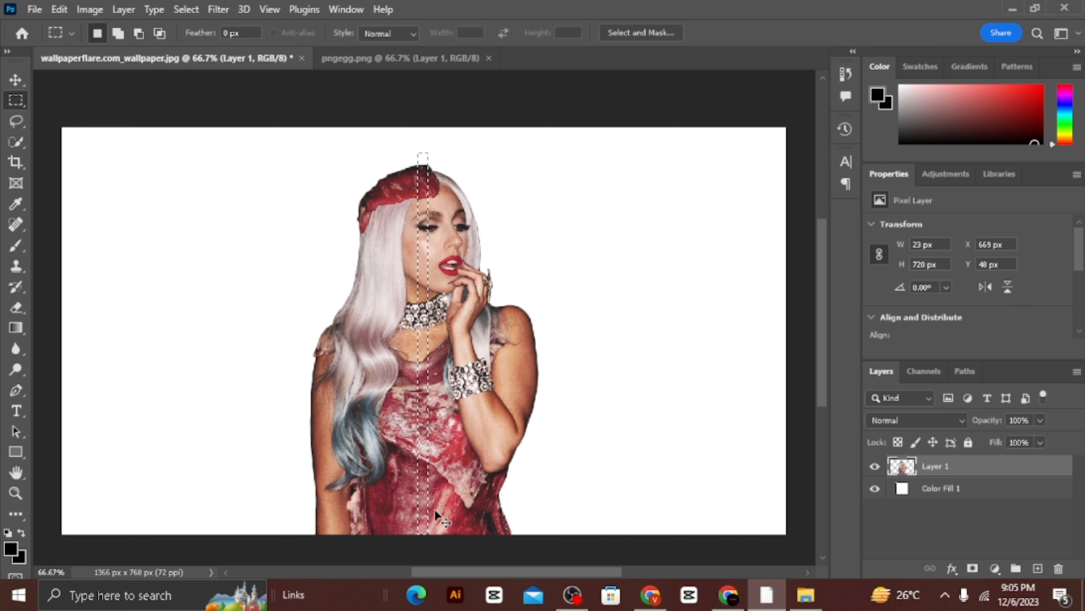
Step: Copy the selected vertical strip of the figure onto a new layer and stretch it across the full 1366 px canvas width
key("ctrl+j")
key("ctrl+t")
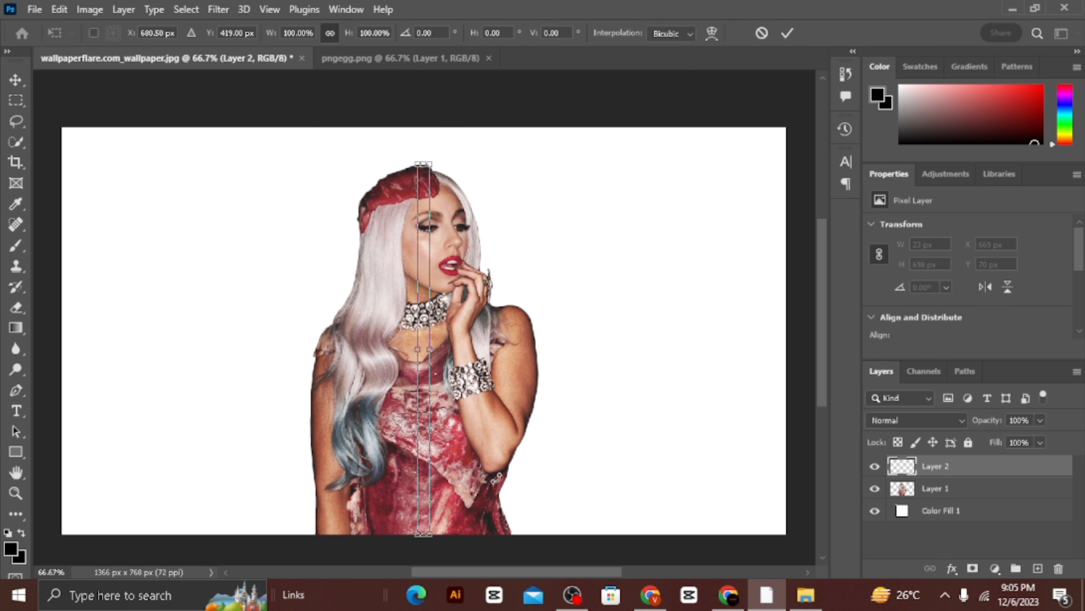
left_click_drag(435, 352, 796, 427)
left_click_drag(423, 354, 65, 333)
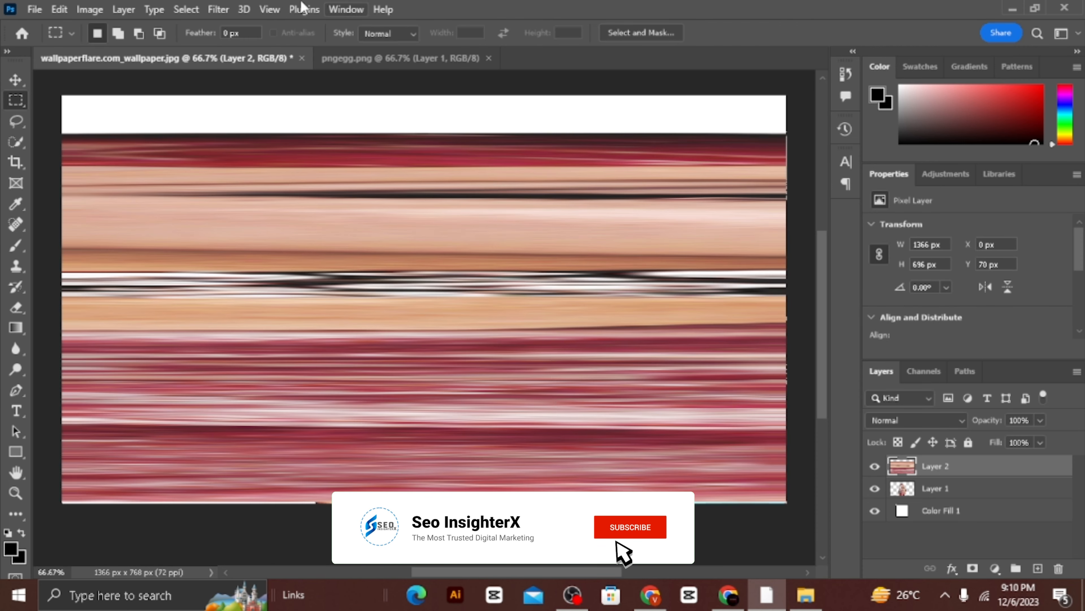
Step: Apply the Polar Coordinates distortion to the stretched strip with the Rectangular to Polar option
left_click(218, 9)
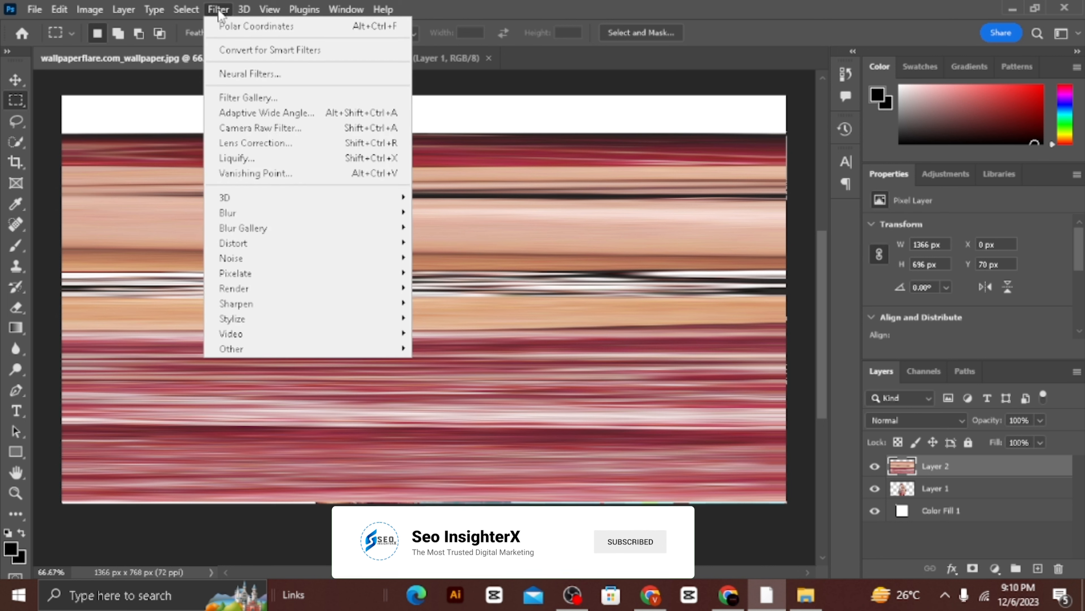
mouse_move(235, 243)
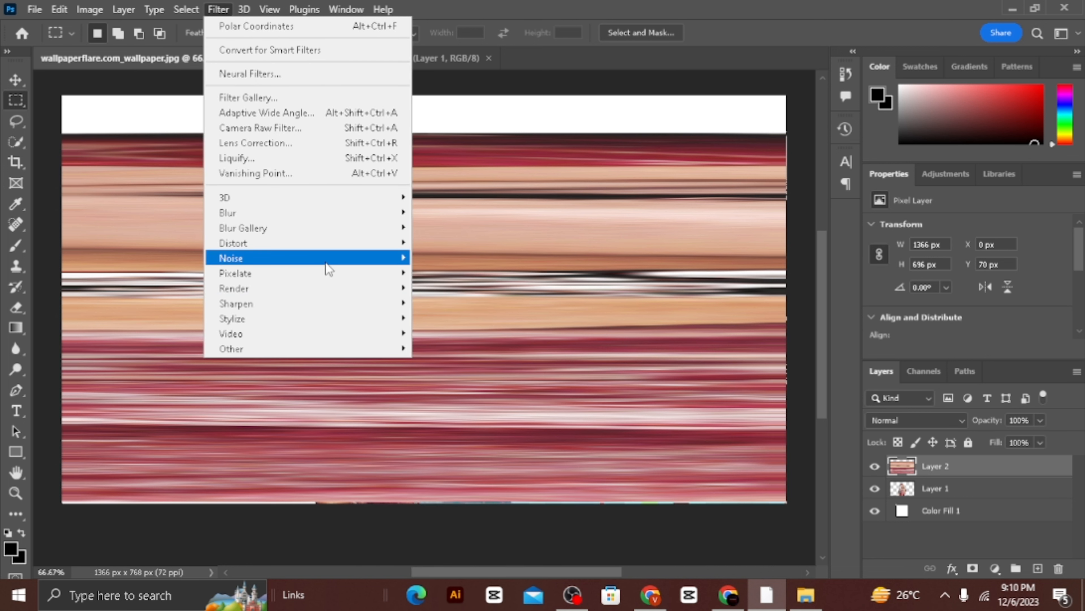
mouse_move(341, 247)
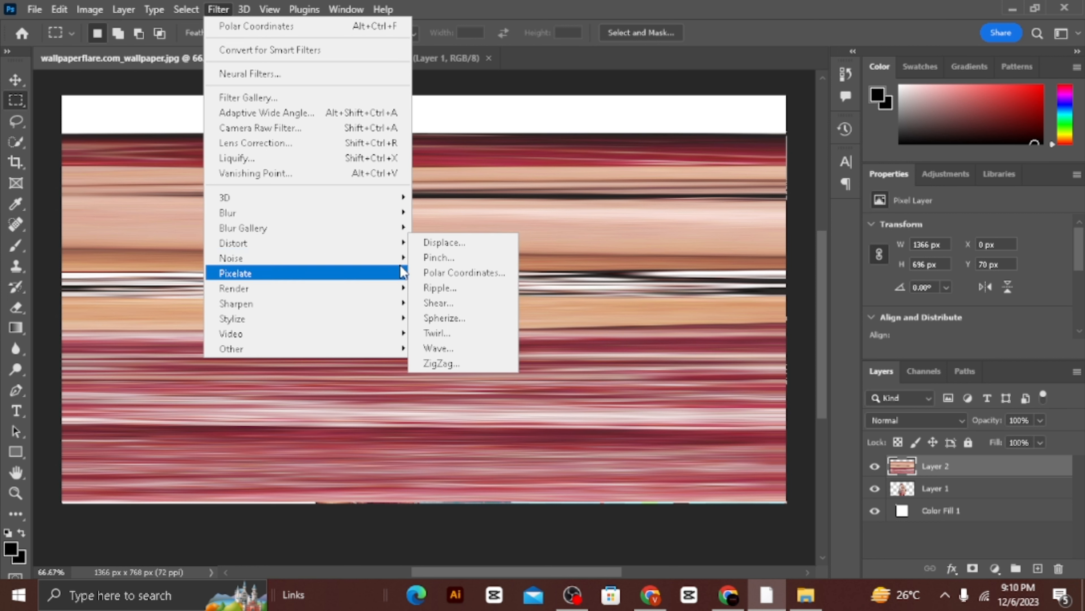
left_click(427, 273)
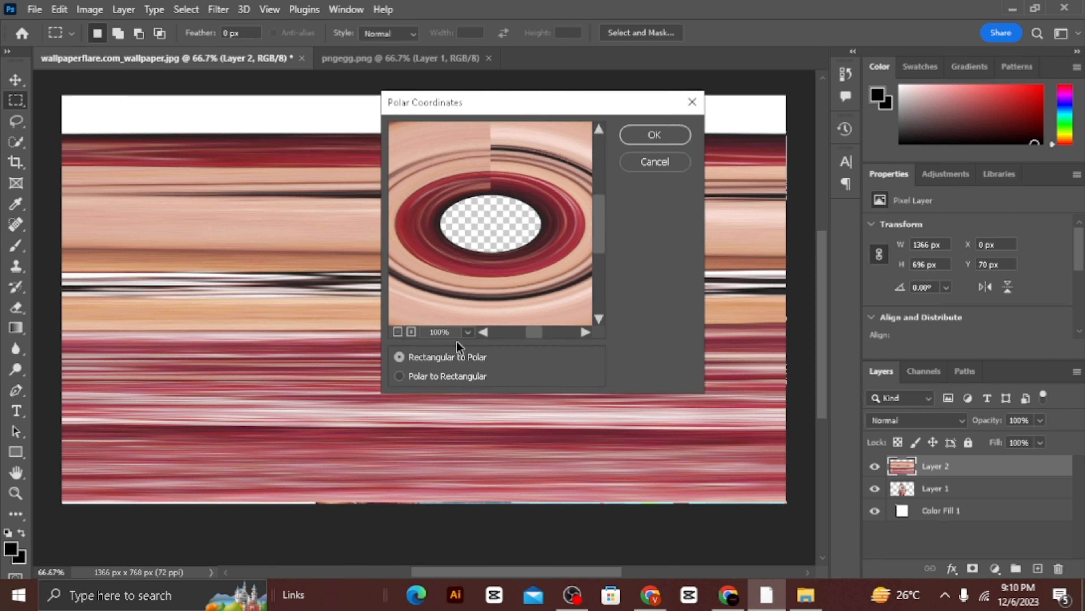
left_click(398, 377)
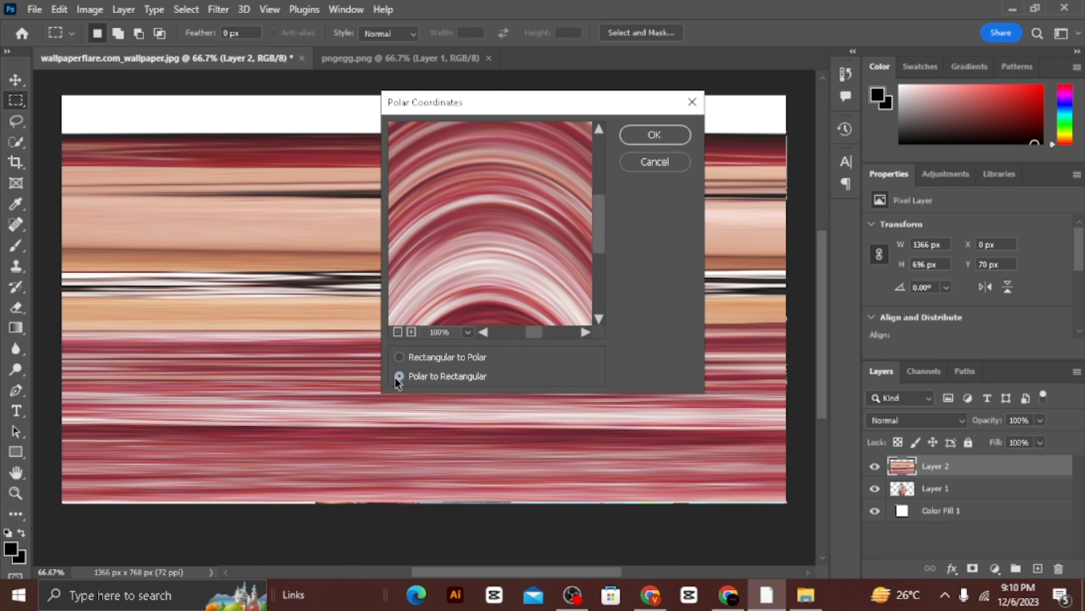
left_click(397, 332)
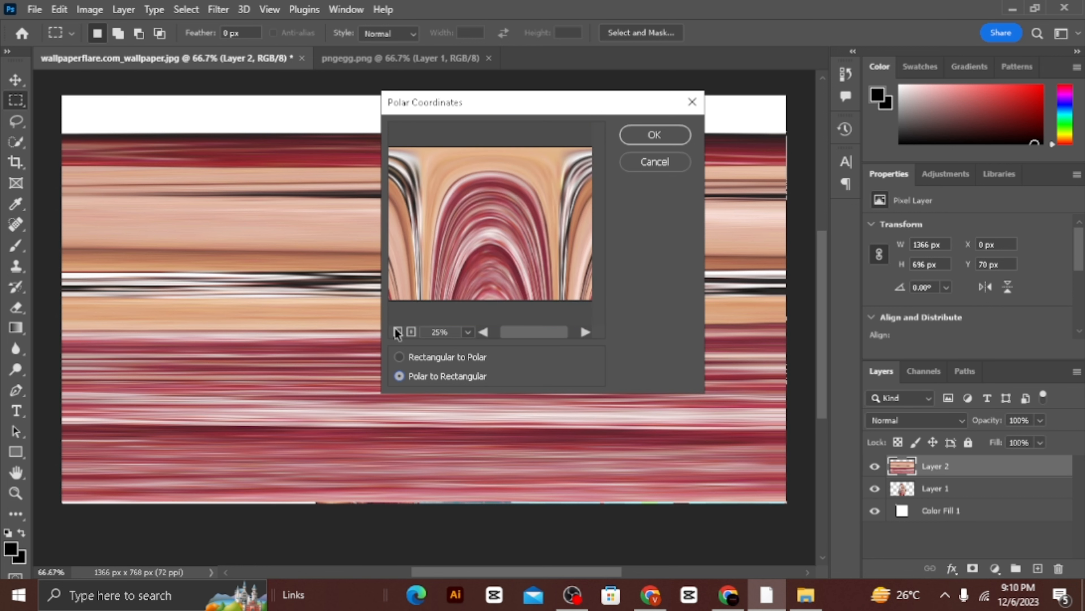
left_click(399, 356)
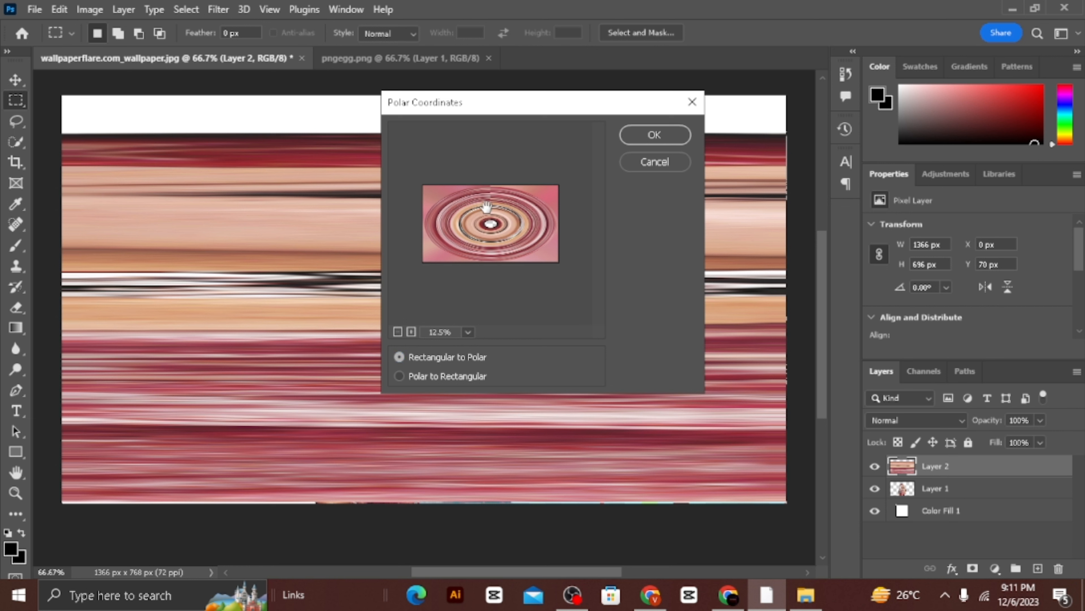
left_click(487, 223)
left_click(490, 241)
left_click(490, 240)
left_click(667, 129)
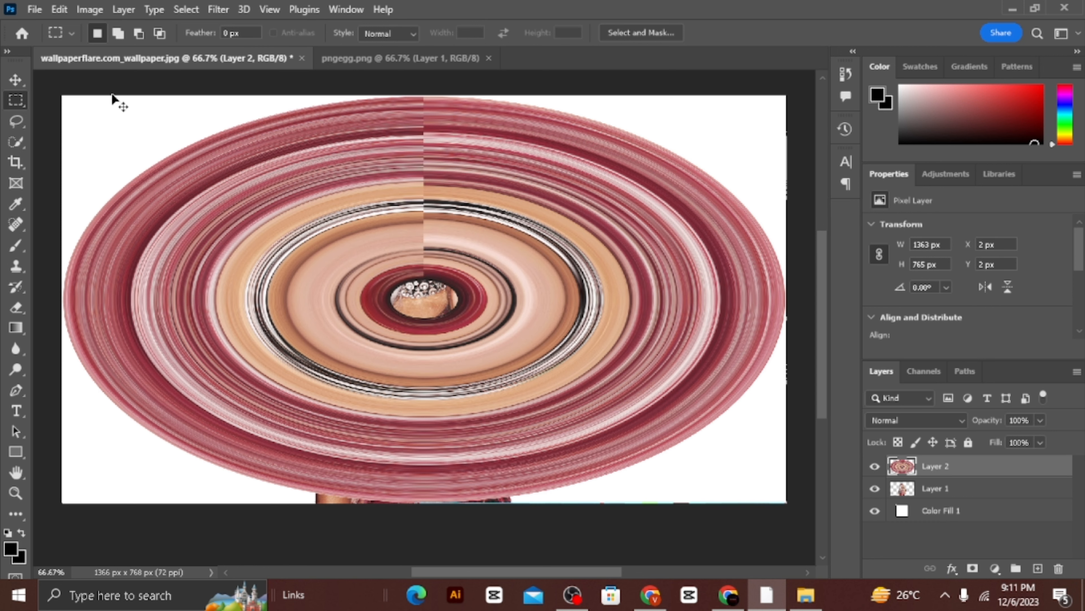
Step: Transform the circular streaks into a flat ellipse about 722 by 136 px, centred around the figure's waist
key("ctrl+t")
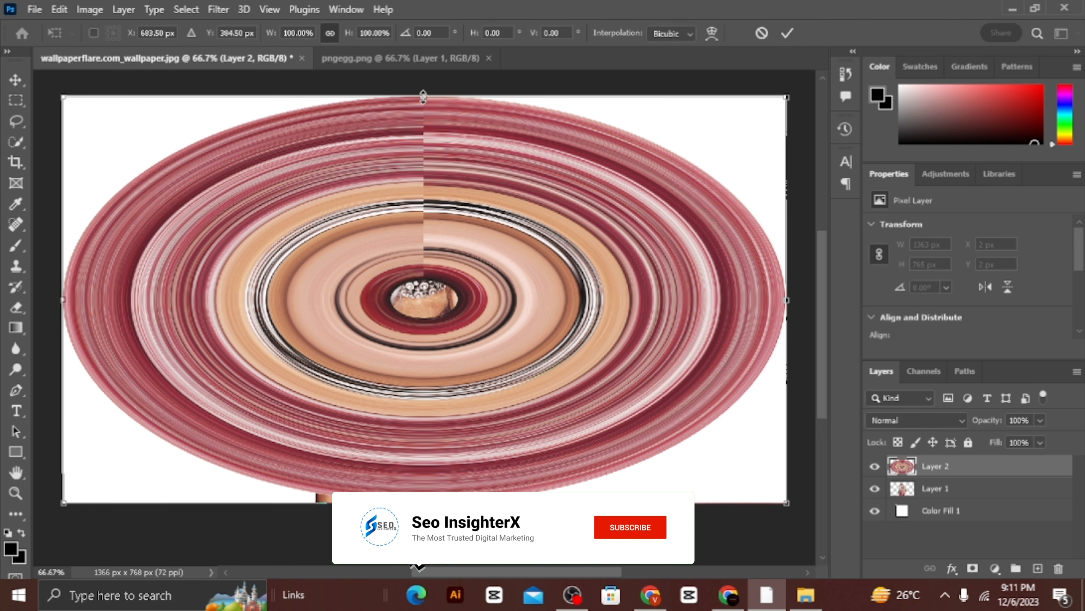
left_click_drag(424, 97, 416, 365)
key("ctrl+z")
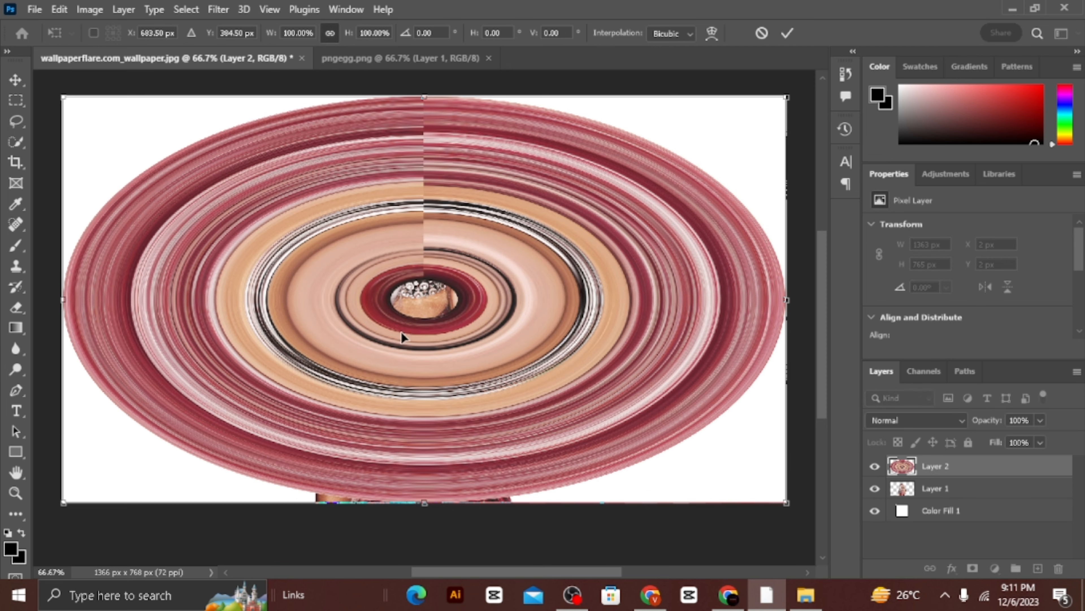
left_click_drag(59, 302, 340, 308)
left_click_drag(508, 358, 406, 422)
left_click_drag(414, 257, 413, 419)
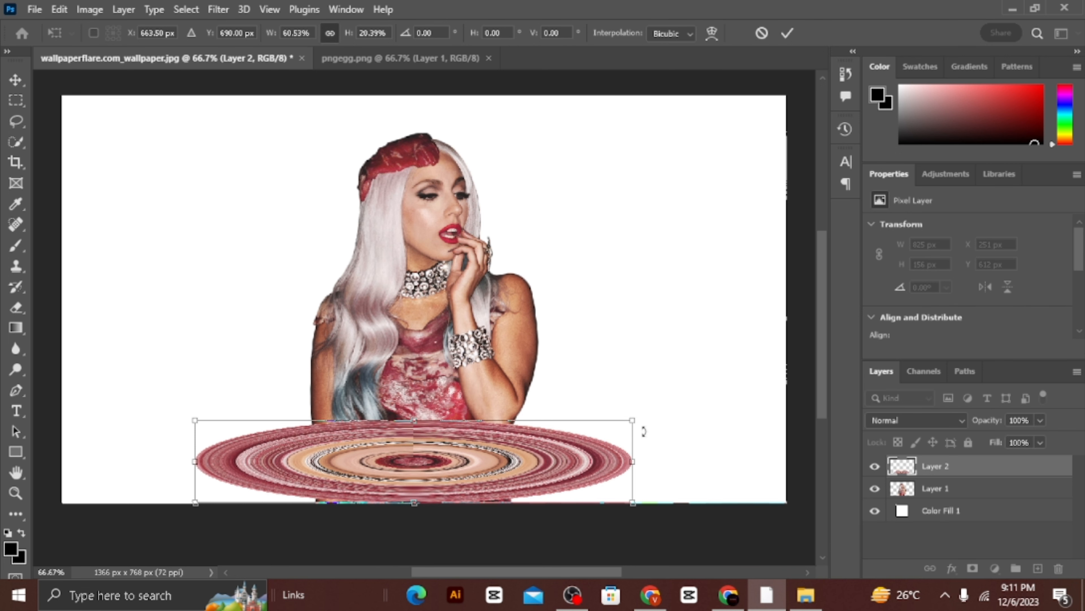
left_click_drag(638, 450, 588, 445)
left_click_drag(488, 462, 502, 457)
key("Return")
key("m")
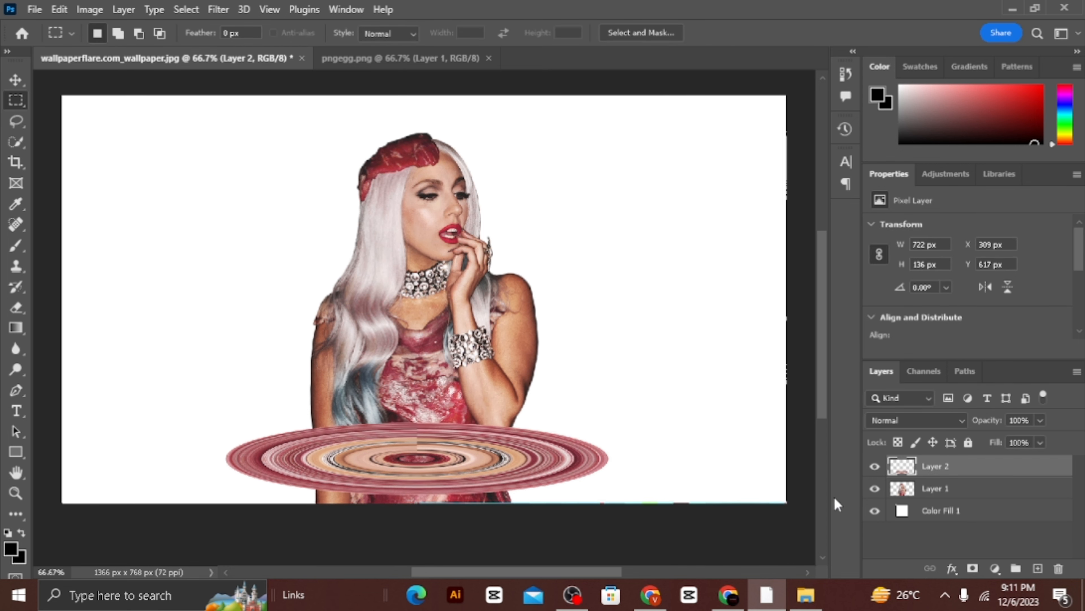
Step: Select the pixels of Layer 1 and erase the back part of the ring on Layer 2 where it crosses the body
right_click(907, 491)
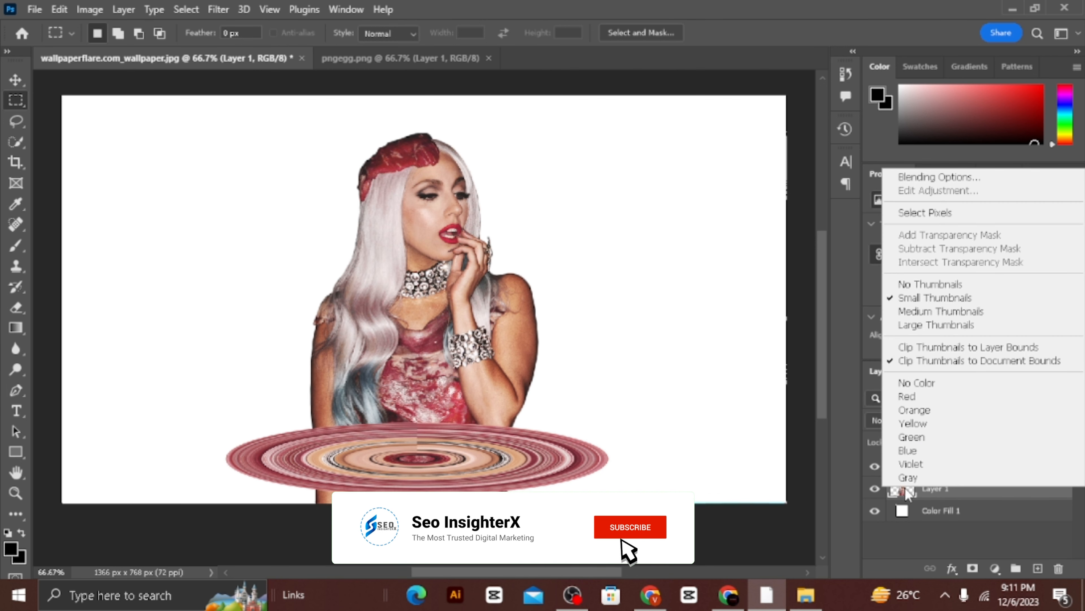
left_click(943, 215)
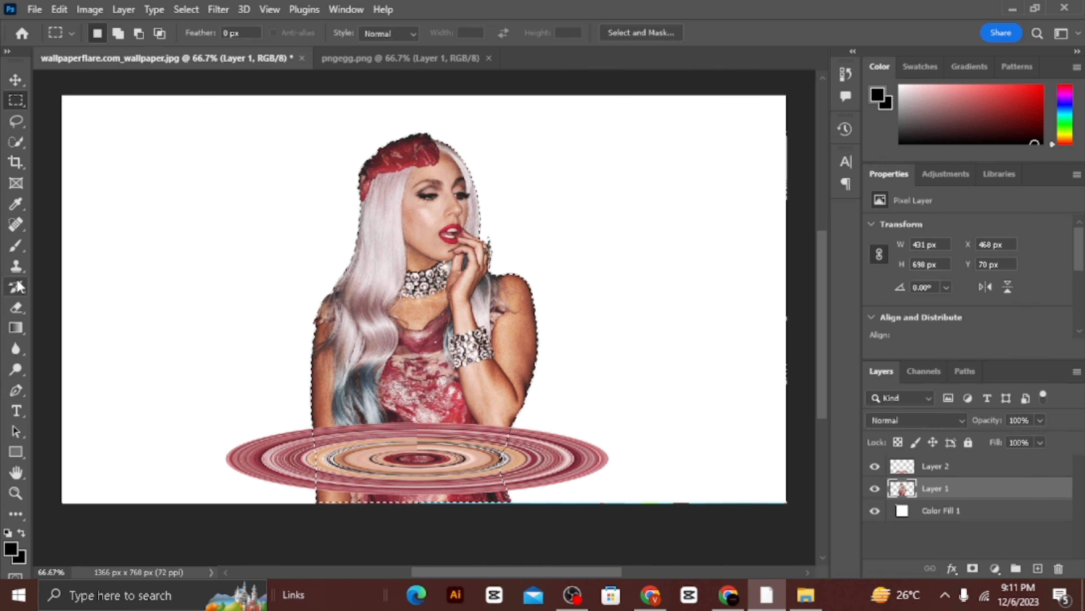
left_click(16, 306)
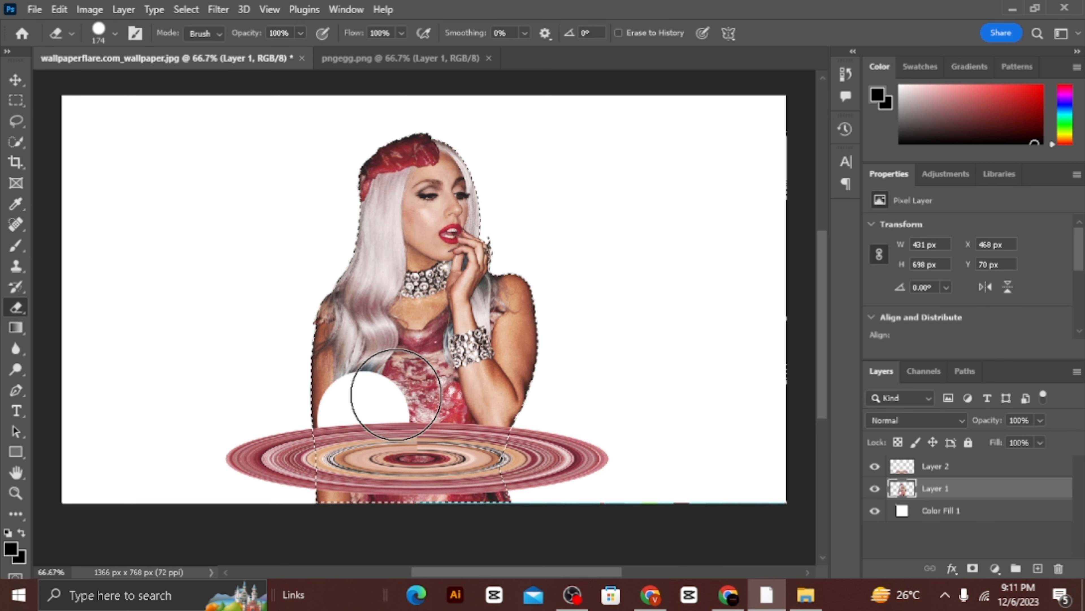
key("alt+bracketright")
mouse_move(266, 411)
left_mouse_down()
mouse_move(376, 405)
mouse_move(357, 422)
mouse_move(410, 406)
mouse_move(383, 423)
mouse_move(461, 428)
left_mouse_up()
key("ctrl+j")
key("v")
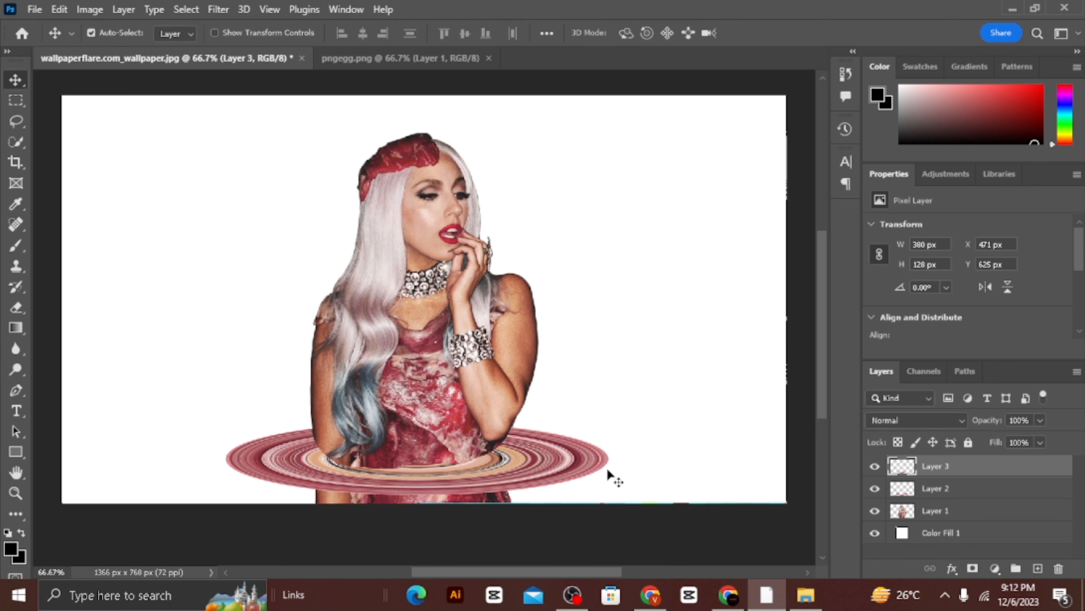
left_click_drag(516, 461, 510, 398)
key("ctrl+z")
left_click(935, 486, "shift")
left_click(934, 473)
left_click_drag(516, 454, 495, 375)
key("ctrl+z")
left_click(916, 470)
key("ctrl+j")
key("ctrl+t")
left_click_drag(458, 474, 449, 373)
key("ctrl+z")
key("ctrl+z")
key("ctrl+z")
key("ctrl+z")
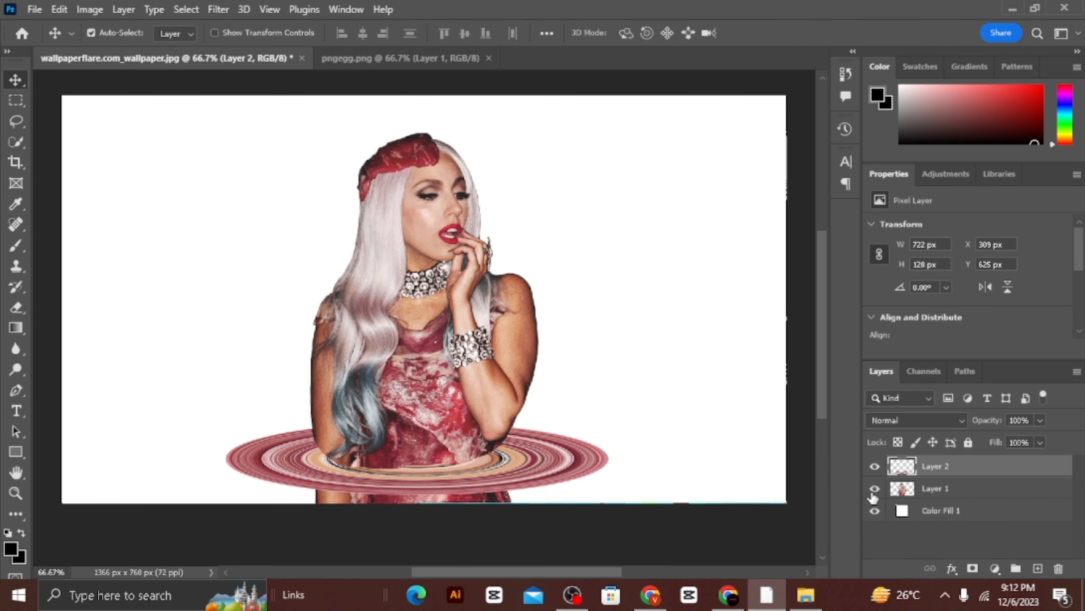
Step: Duplicate the Layer 2 ring and move the copy straight up by about 128 px
key("ctrl+j")
key("ctrl+t")
left_click_drag(534, 472, 534, 402)
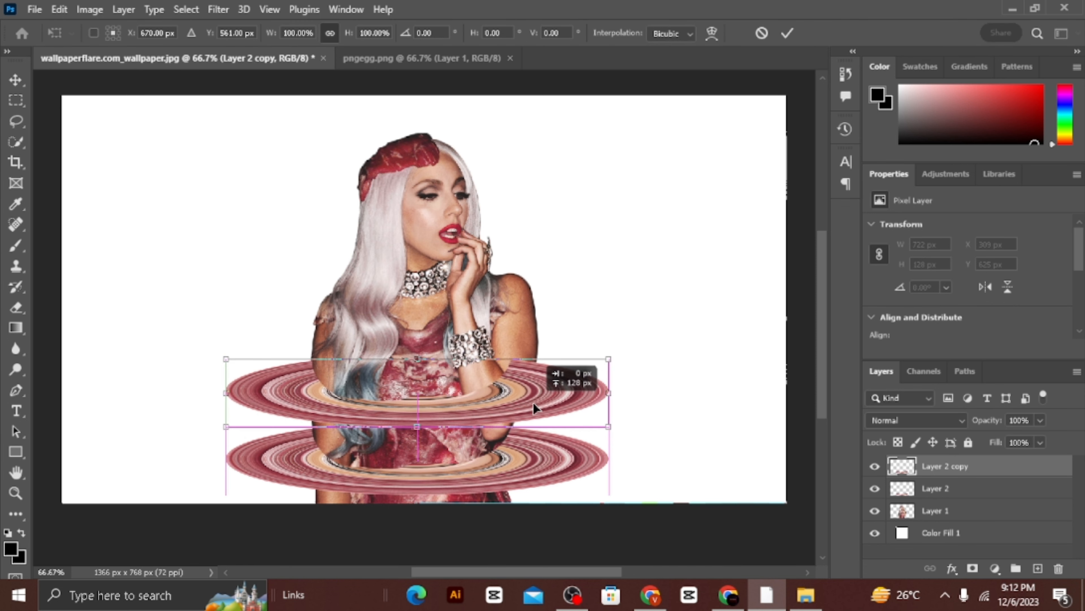
key("Return")
Step: Select the pixels of Layer 1 and erase the back part of the Layer 2 copy ring where it crosses the body
right_click(902, 511)
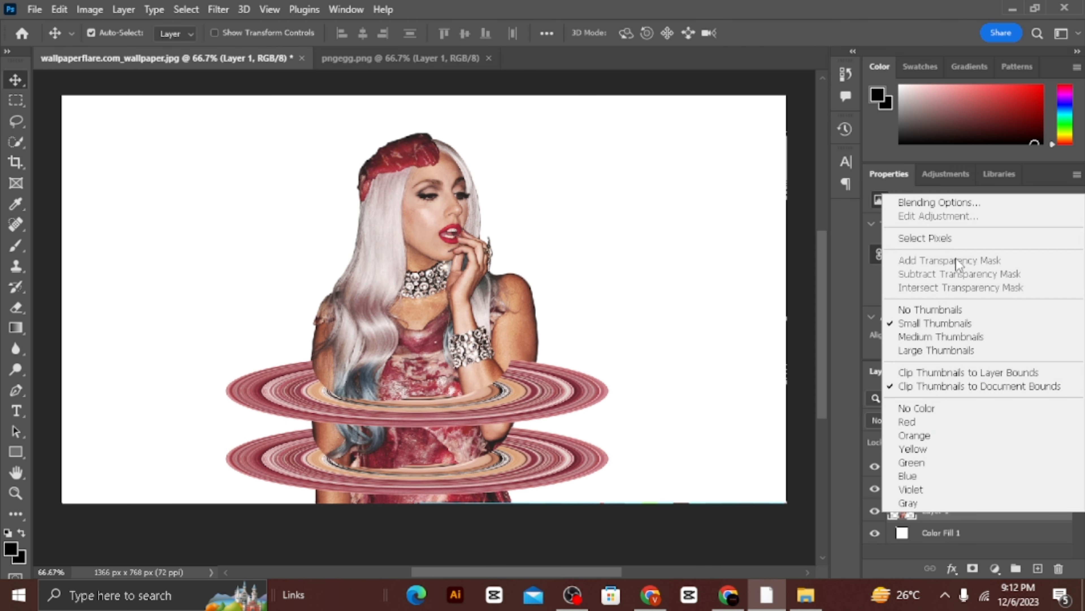
left_click(928, 238)
left_click(16, 307)
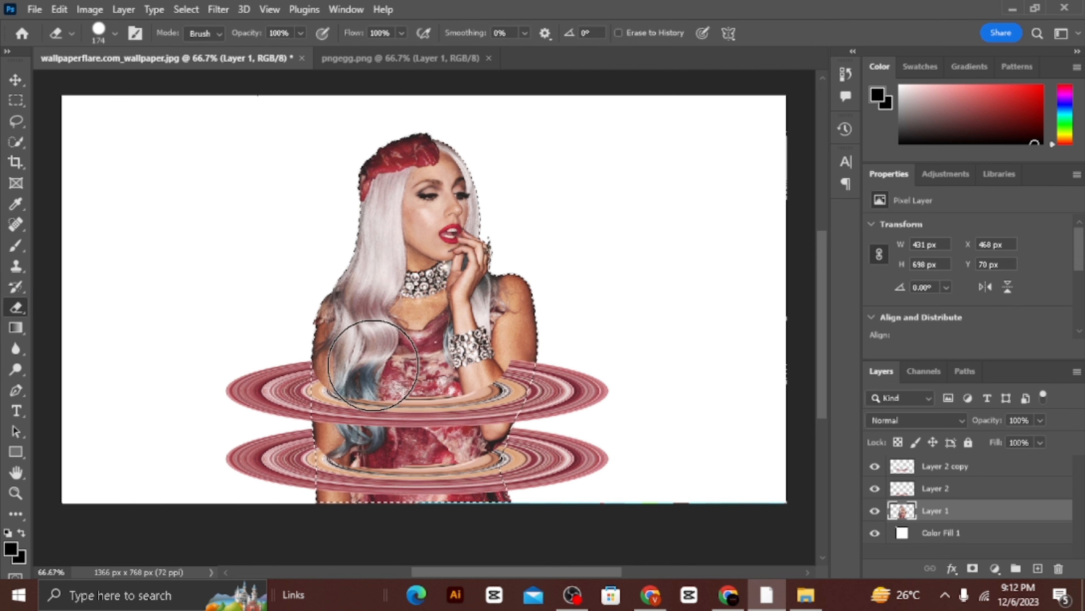
left_click(460, 352)
key("ctrl+z")
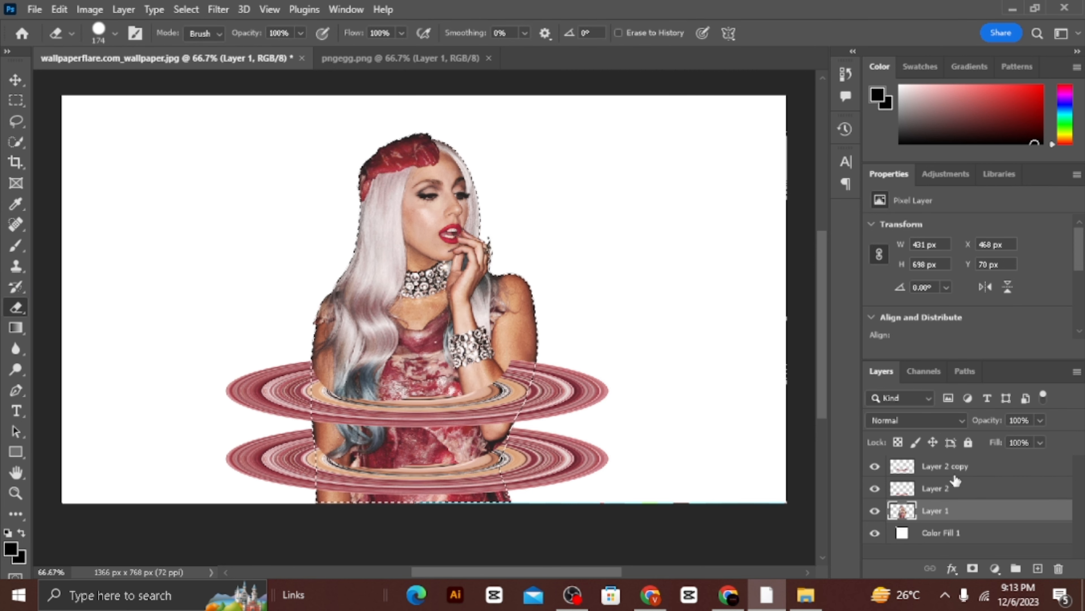
left_click(954, 470)
left_click_drag(478, 358, 448, 354)
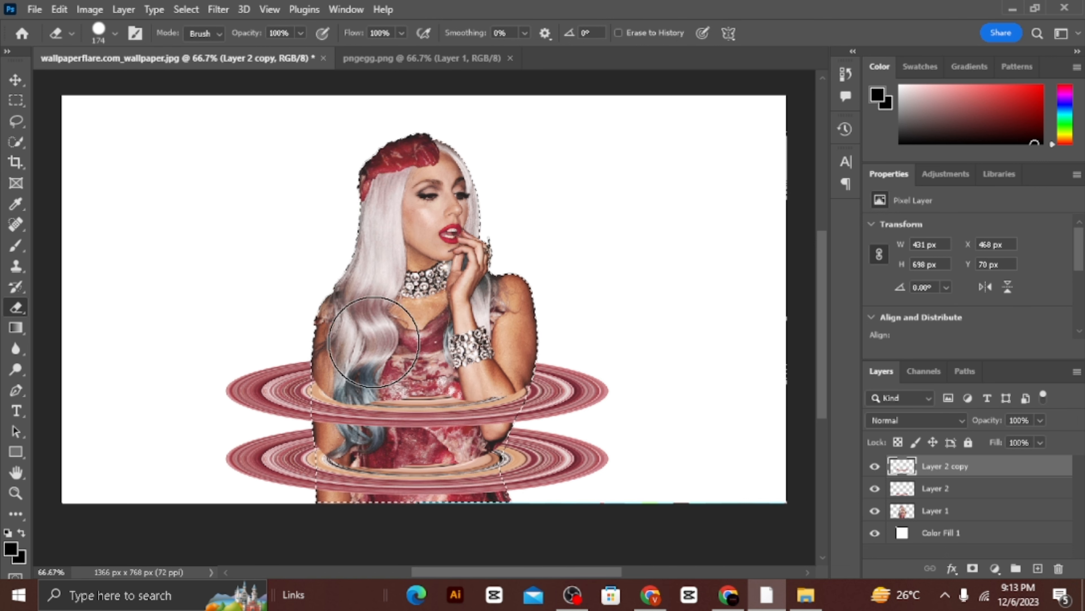
Step: Clear the selection, duplicate the Layer 2 copy ring, and place it at chest level scaled to about 93%
key("v")
right_click(896, 472)
left_click(911, 203)
key("l")
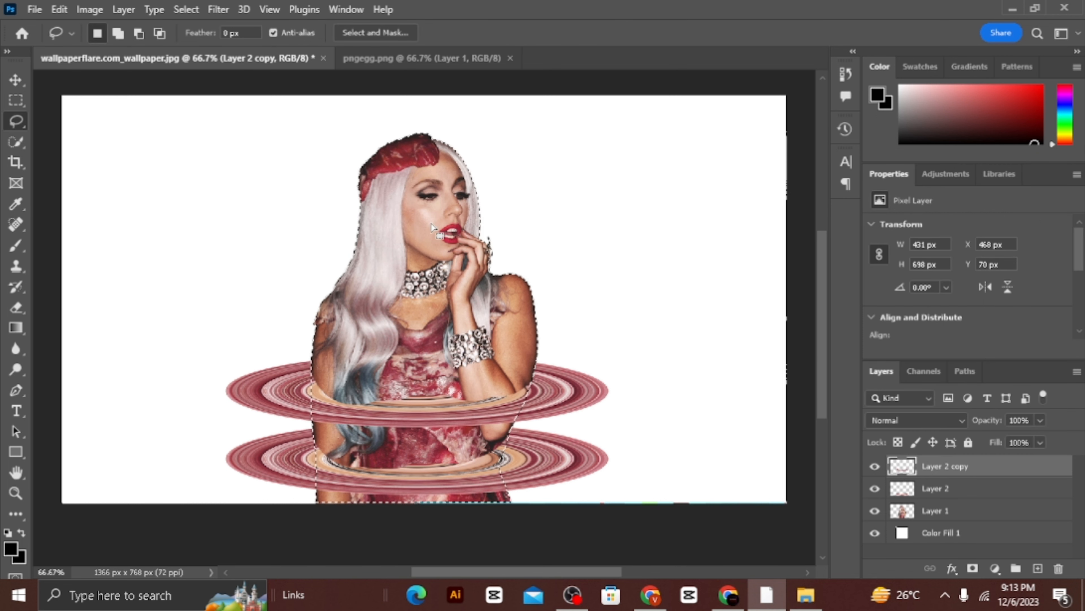
left_click(13, 145)
right_click(477, 231)
left_click(528, 344)
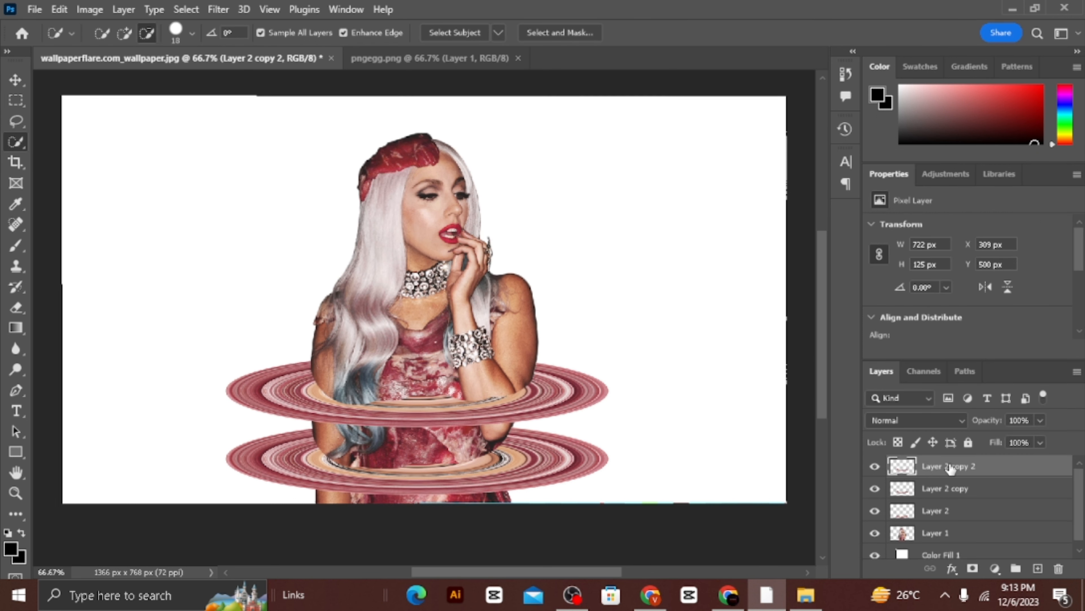
left_click(9, 80)
mouse_move(586, 376)
left_mouse_down()
mouse_move(587, 323)
mouse_move(612, 342)
mouse_move(553, 353)
left_mouse_up()
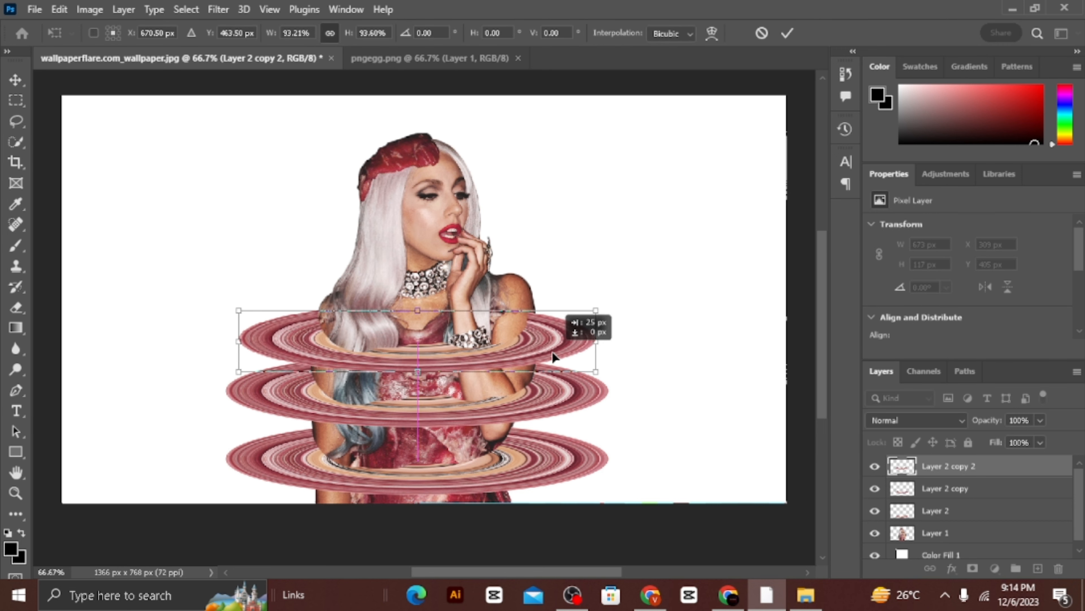
key("Return")
Step: Select the pixels of Layer 1 and erase the back of the chest-level ring over the body with an 86 px eraser
right_click(907, 535)
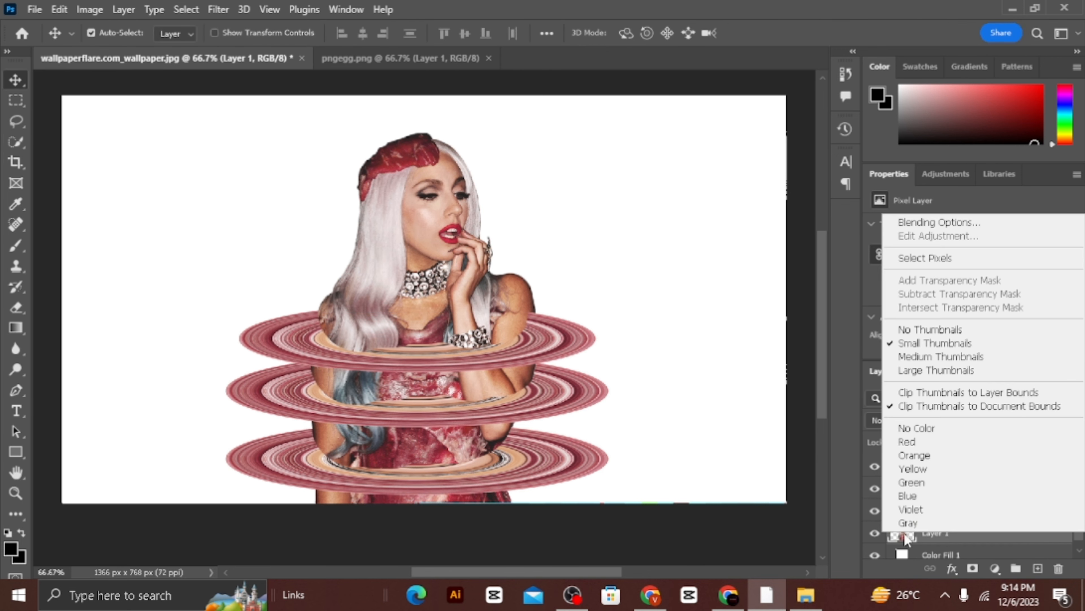
left_click(917, 252)
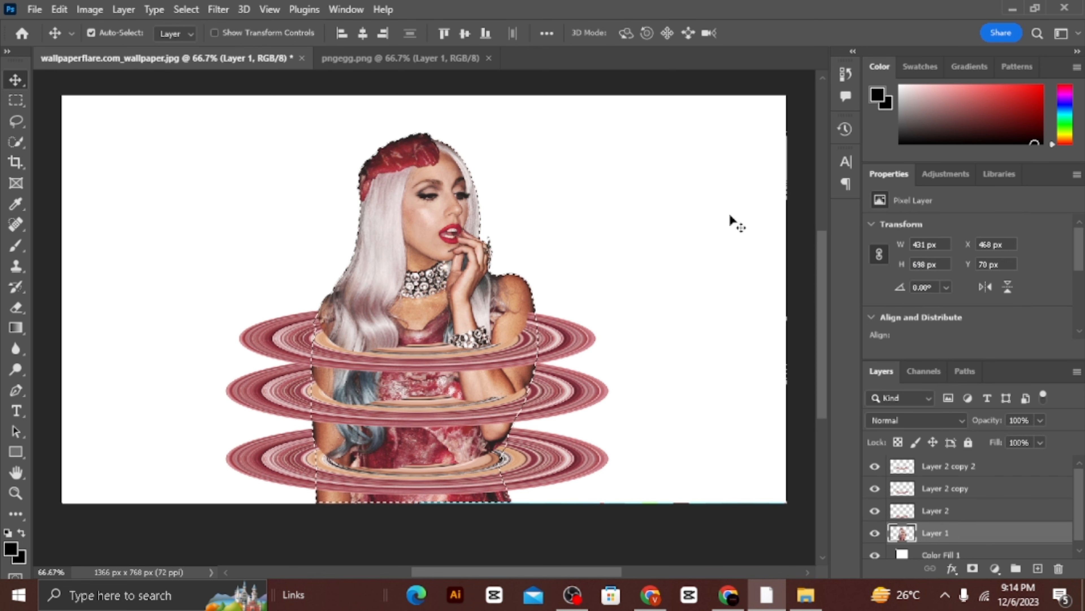
left_click(15, 308)
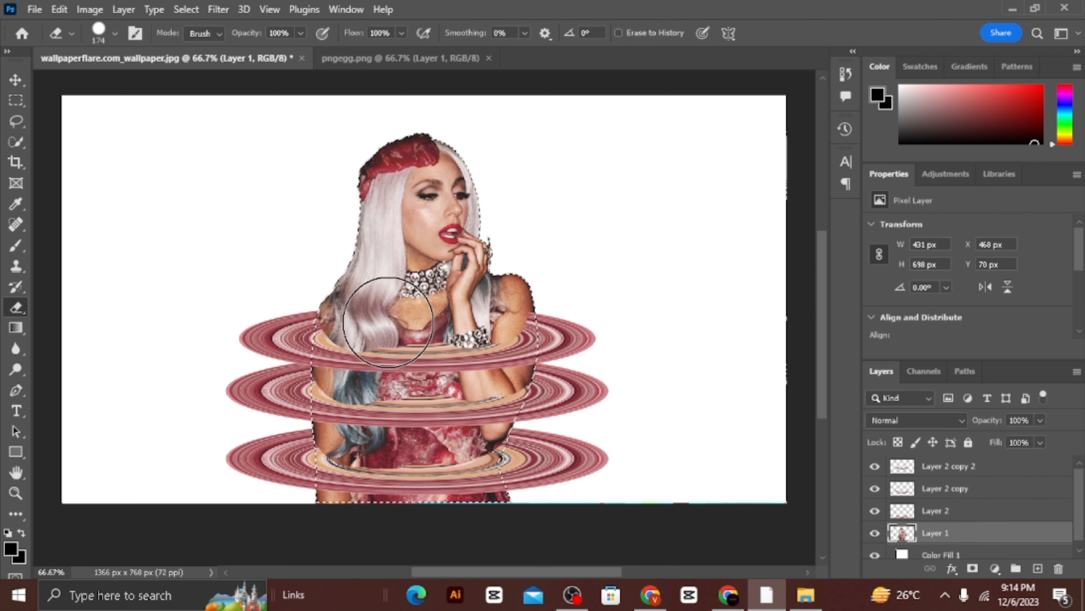
left_click(499, 297)
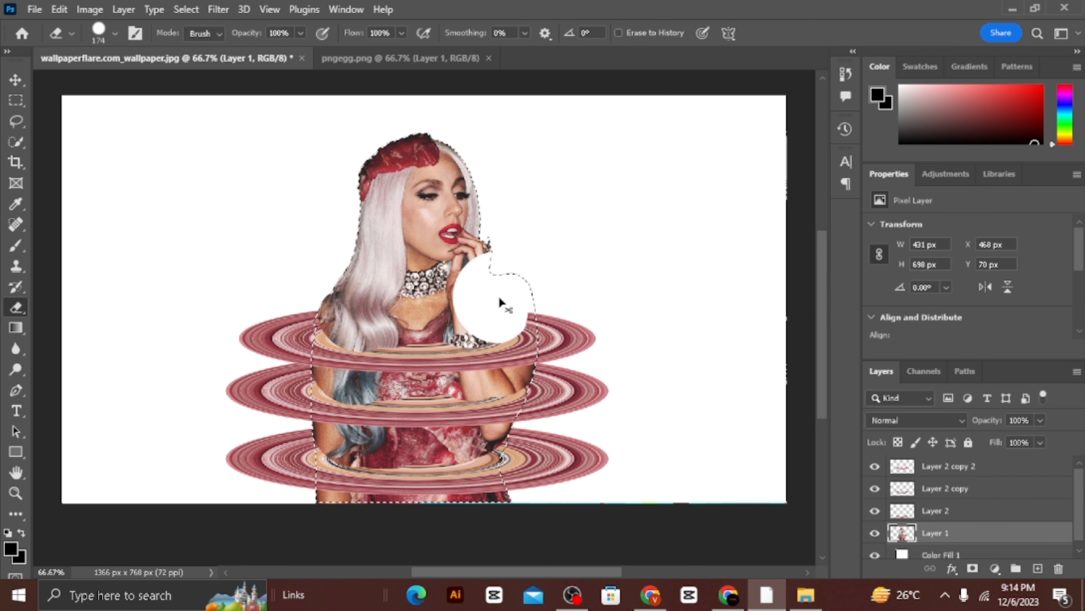
key("ctrl+z")
left_click(918, 466)
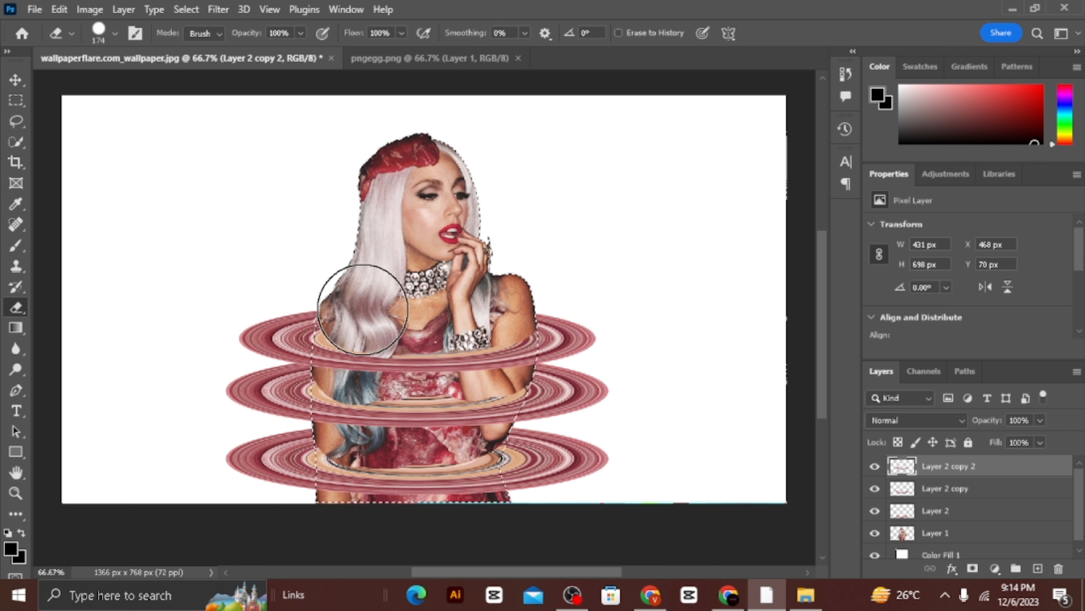
right_click(479, 299)
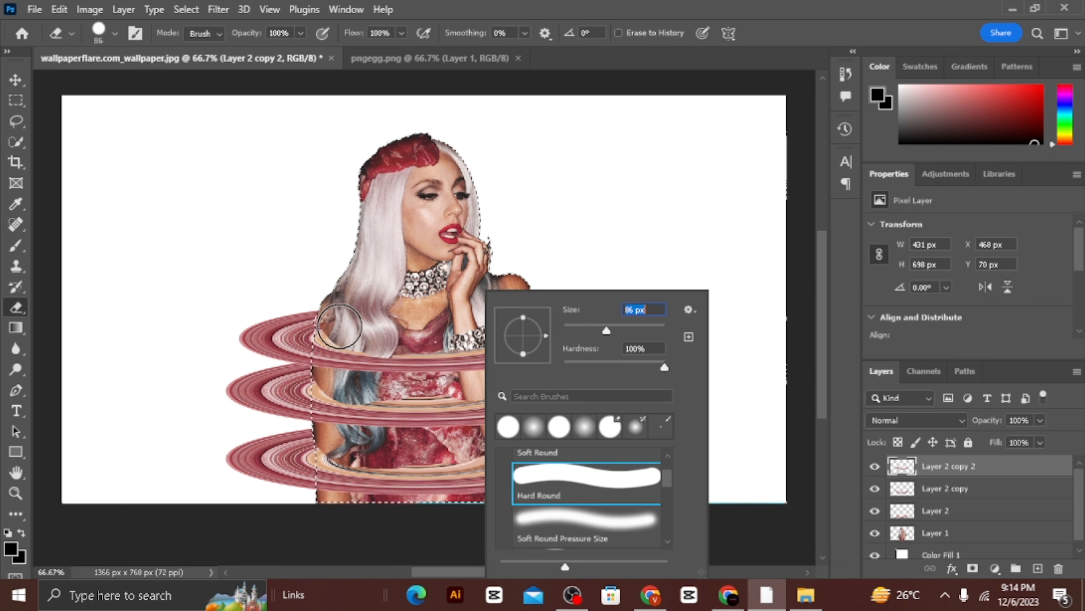
key("Return")
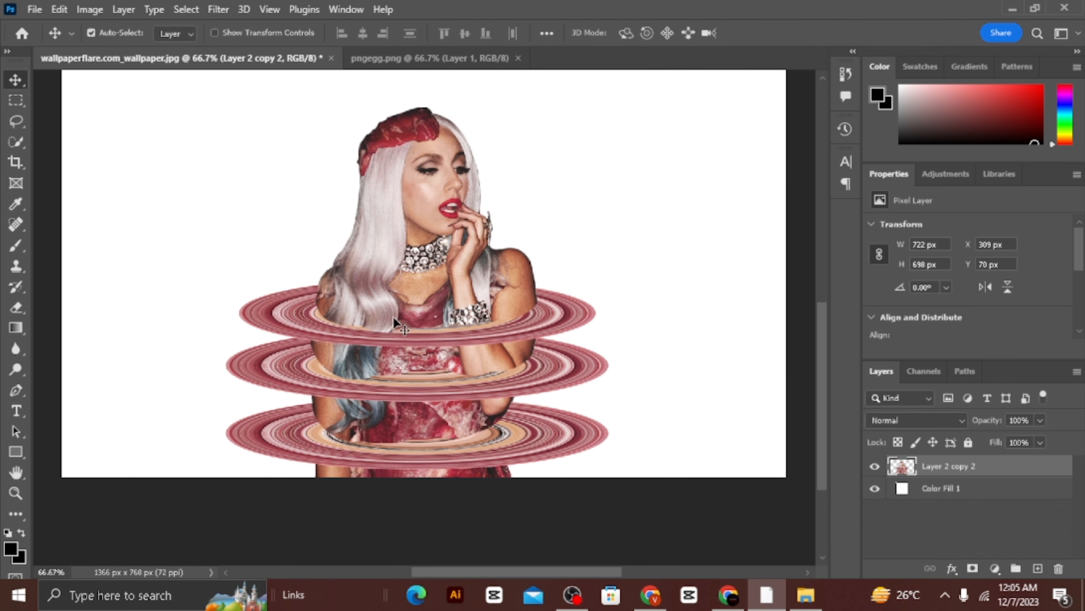
Step: Move the merged figure with its rings to the left side of the canvas and select the Color Fill 1 layer
left_click_drag(389, 308, 265, 311)
left_click(899, 488)
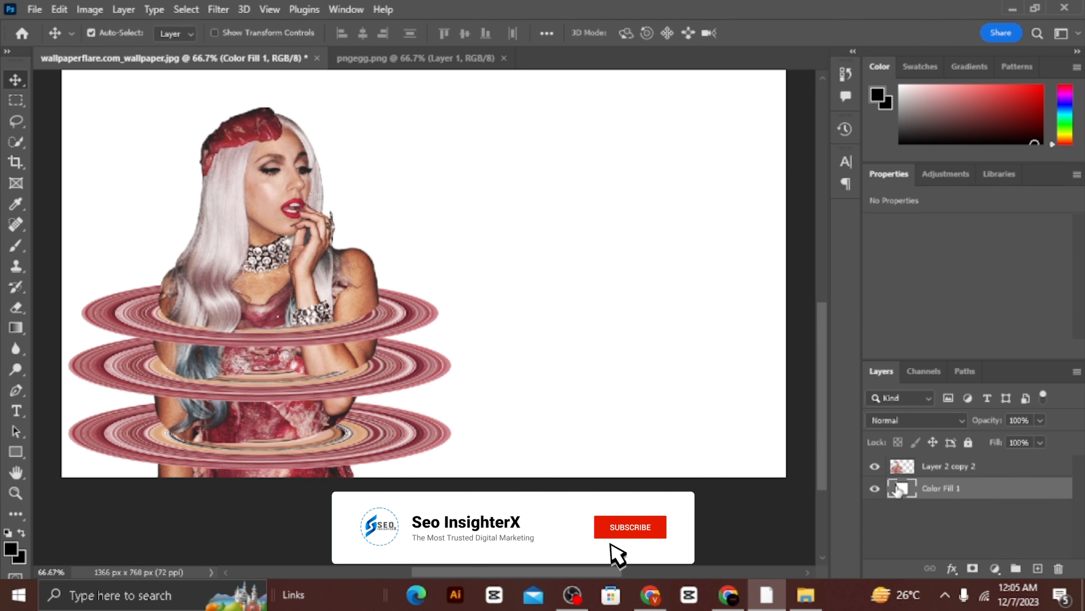
Step: Change the Color Fill 1 background to red #d30707
double_click(899, 490)
left_click_drag(761, 406, 787, 342)
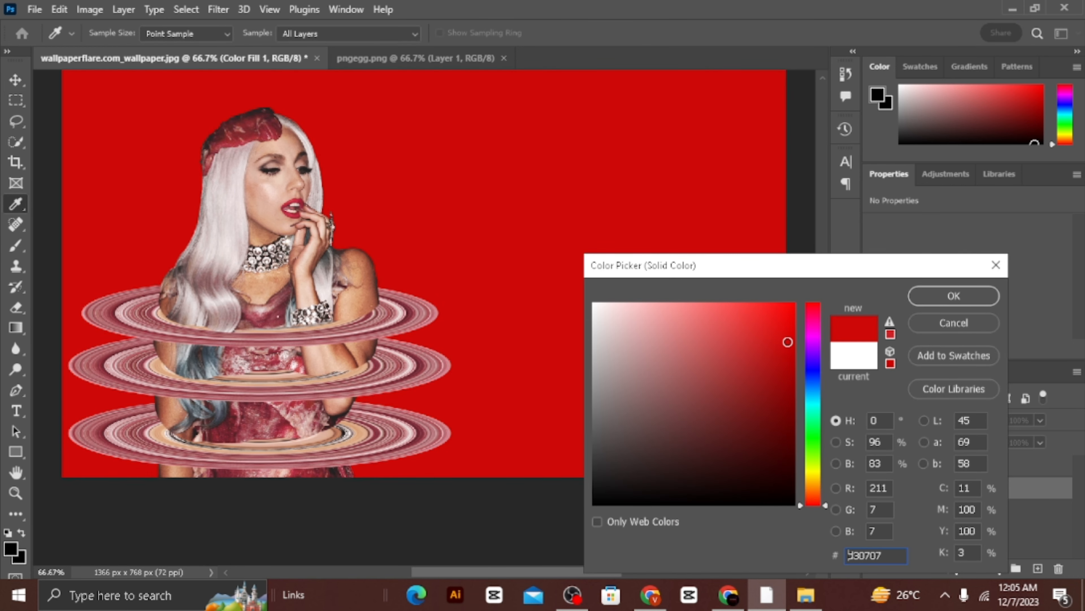
left_click(952, 296)
scroll(599, 346, "up", 2)
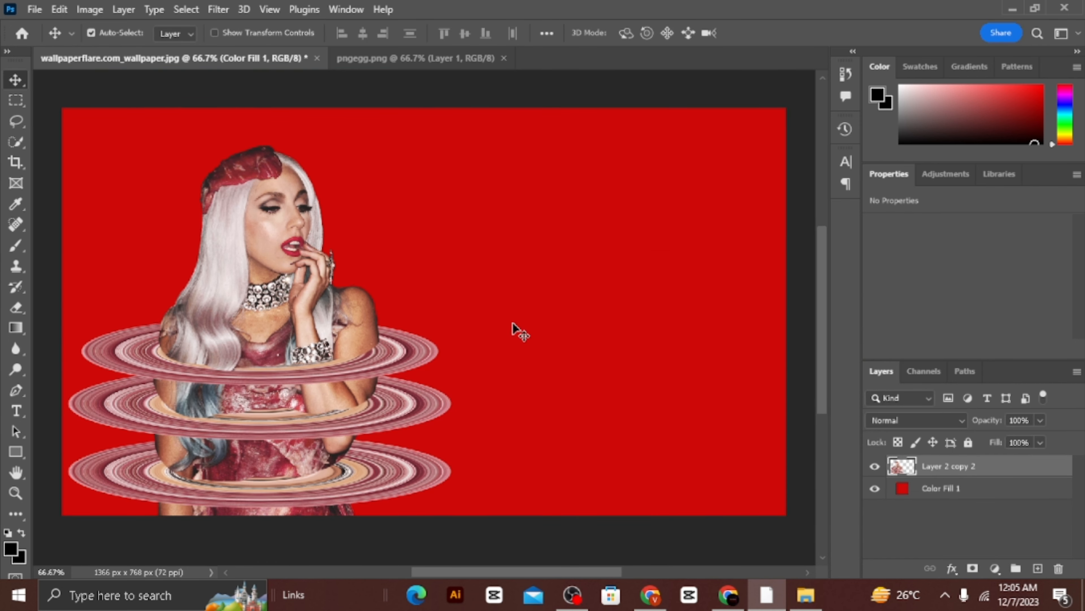
Step: Add a white drop shadow glow to the Layer 2 copy 2 figure with 59 px size and 41% opacity
left_click(1014, 470)
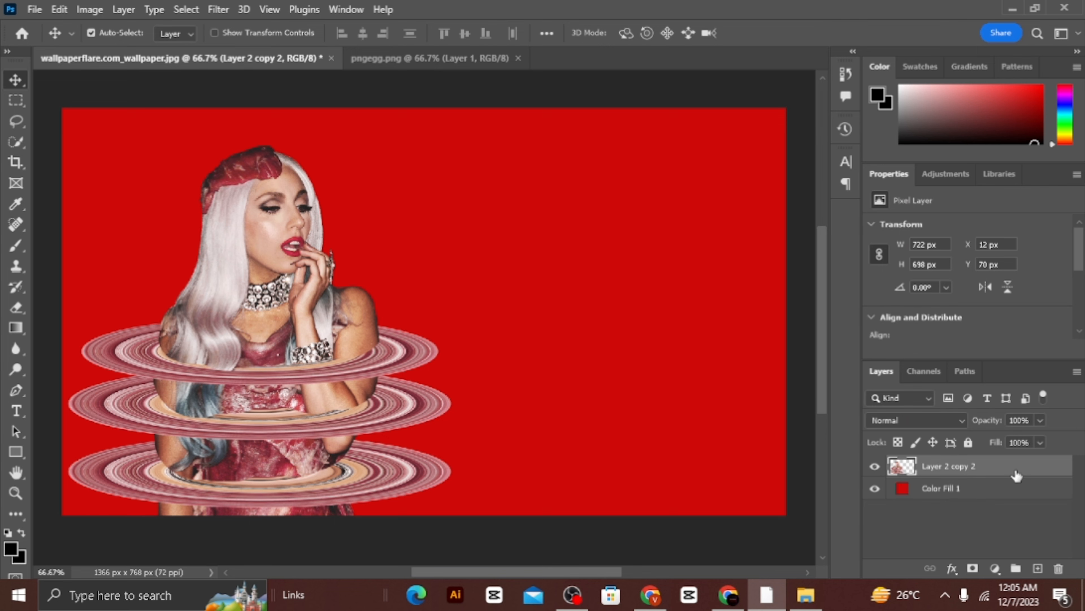
double_click(1016, 475)
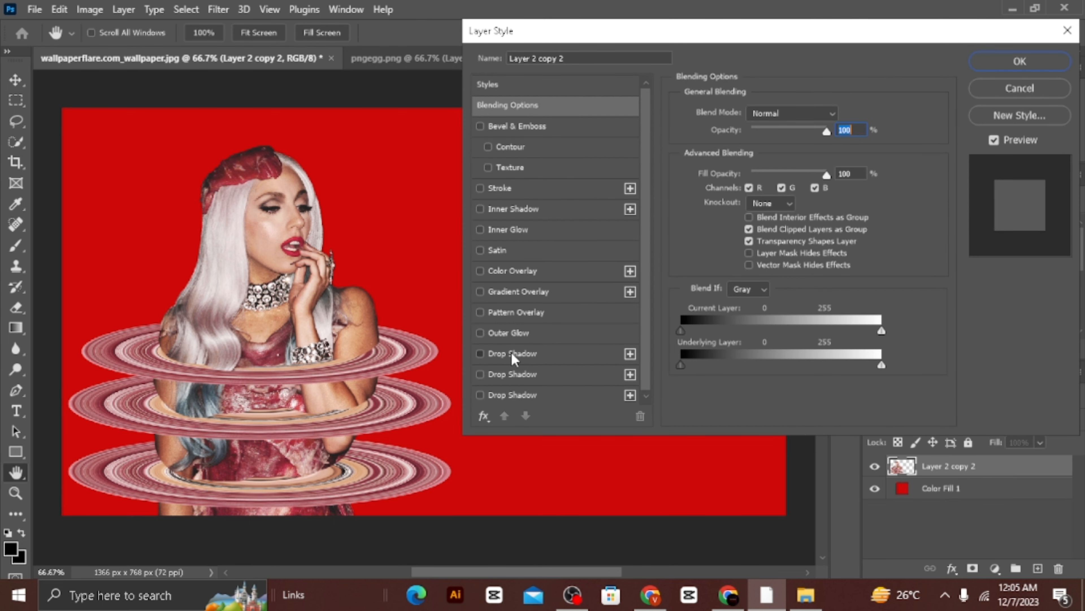
left_click(515, 357)
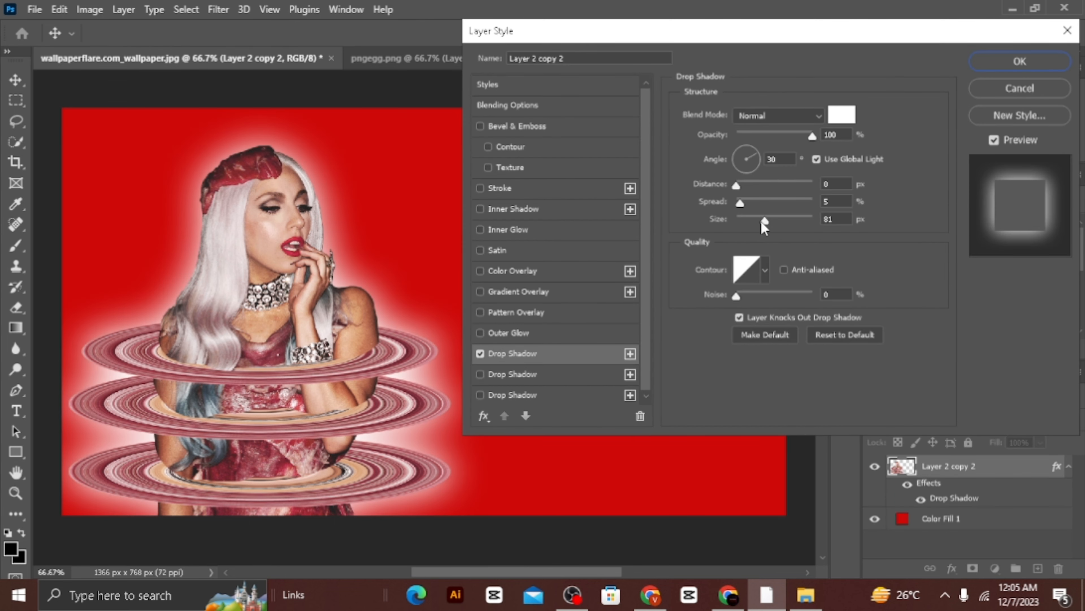
mouse_move(770, 231)
left_mouse_down()
mouse_move(746, 232)
mouse_move(762, 233)
left_mouse_up()
left_click_drag(793, 137, 763, 137)
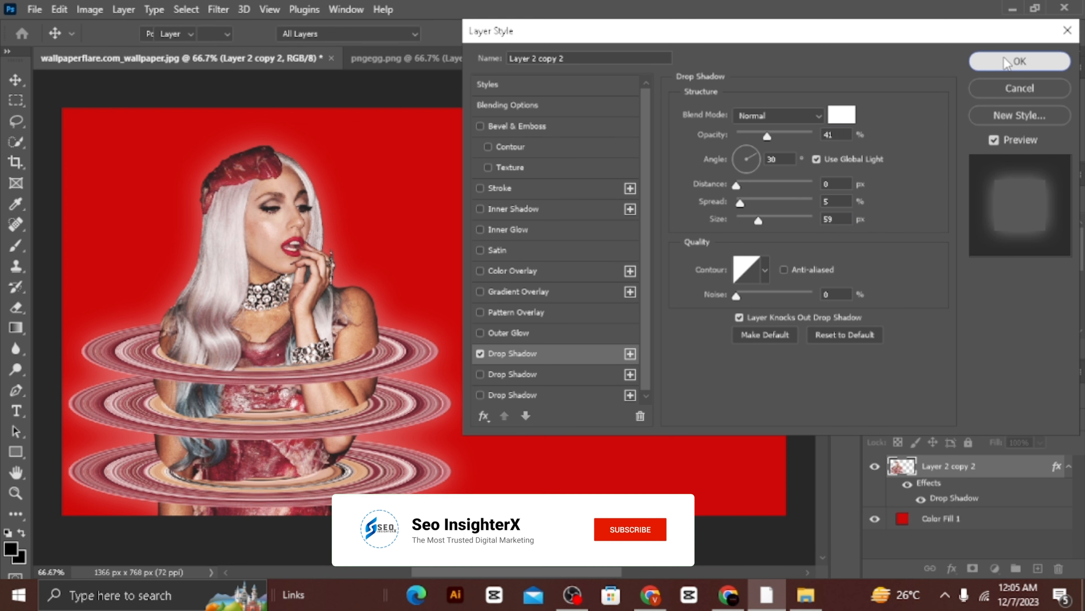
left_click(1020, 61)
Step: Create a white Franklin Gothic Heavy text box at 205 pt beside the figure reading LADY GAGA
left_click_drag(424, 156, 782, 497)
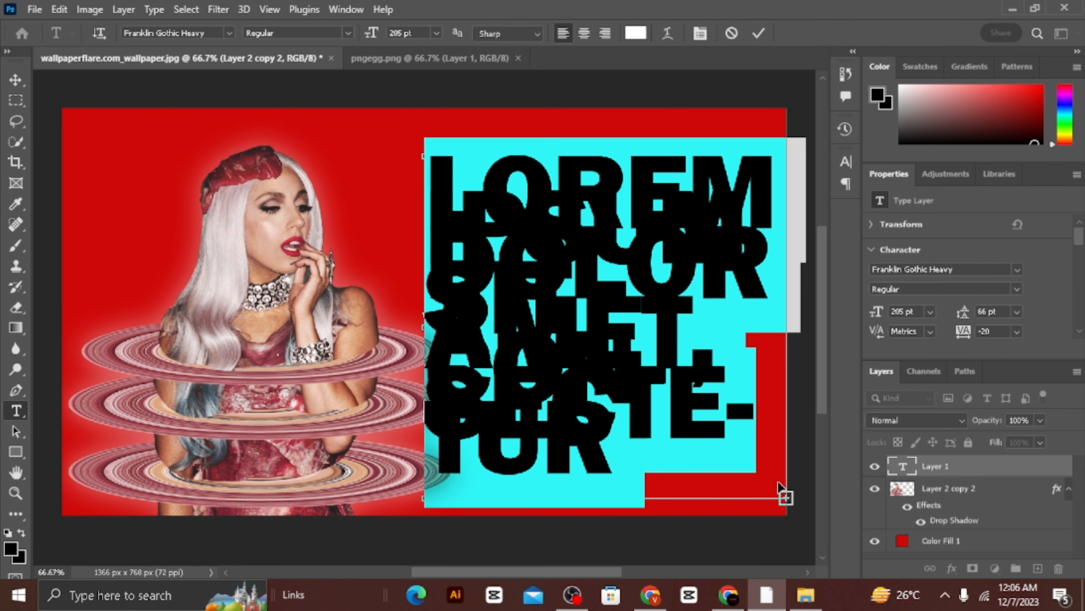
type("LADY GAGA")
key("ctrl+a")
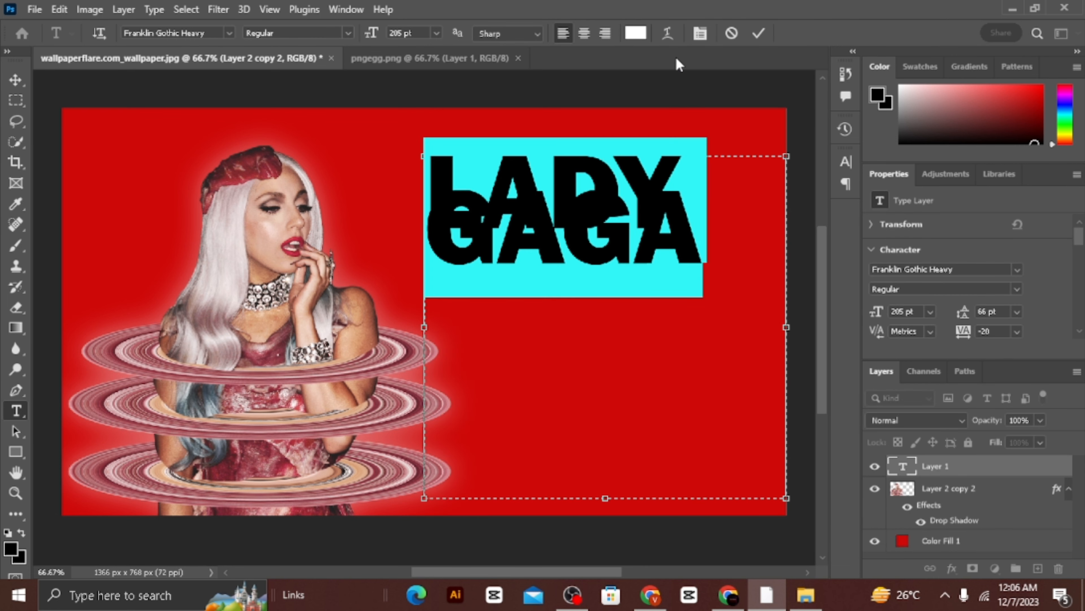
Step: Set the leading of the GAGA line to 149 pt and shrink the text box to fit the two words
left_click(699, 33)
left_click(818, 204)
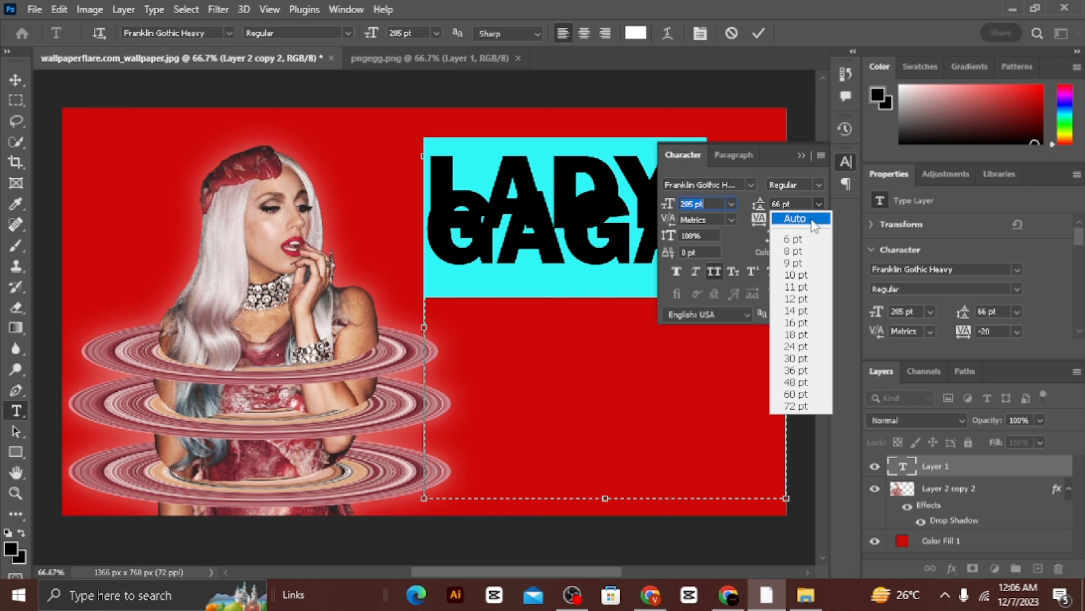
left_click(812, 218)
left_click_drag(664, 357, 420, 334)
left_click_drag(765, 208, 720, 261)
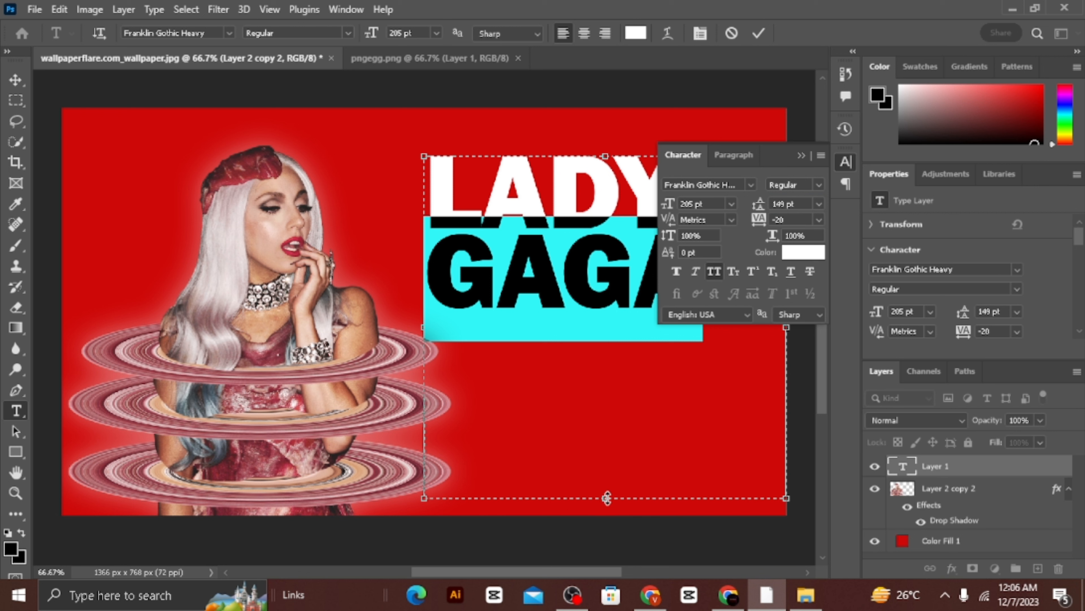
left_click_drag(607, 497, 608, 311)
left_click(16, 80)
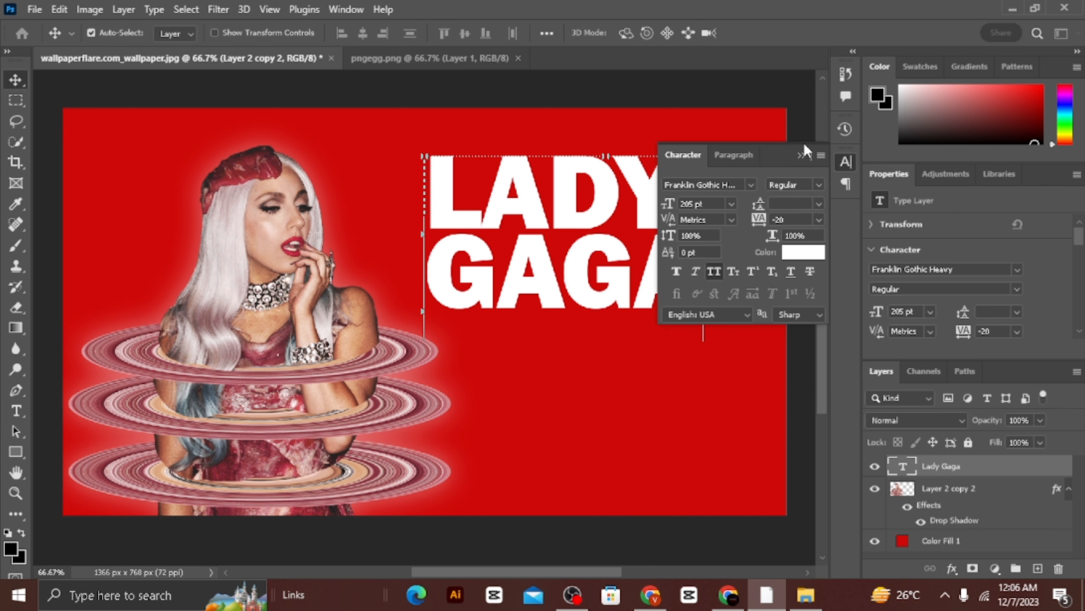
left_click(803, 150)
Step: Enlarge the LADY GAGA title to about 281 pt and position it in the empty red area beside the figure
left_click_drag(668, 259, 611, 224)
left_click_drag(730, 305, 808, 417)
left_click_drag(624, 286, 636, 290)
Step: Place the Lady Gaga text layer beneath Layer 2 copy 2 so the title sits behind the figure's rings
left_click_drag(980, 471, 981, 510)
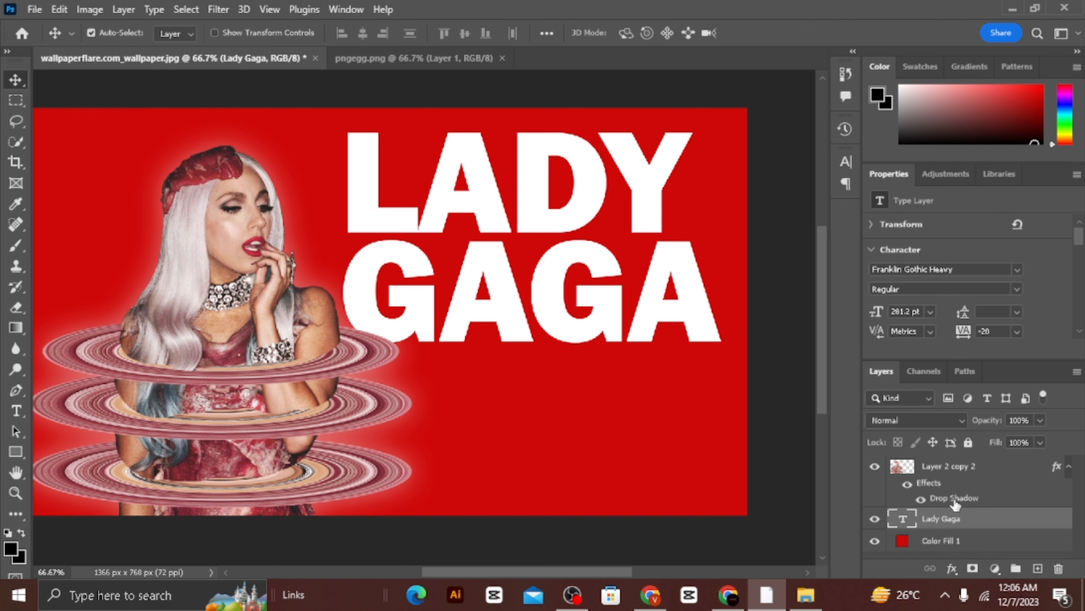
scroll(649, 428, "down", 1)
mouse_move(585, 573)
left_mouse_down()
mouse_move(534, 572)
mouse_move(574, 572)
left_mouse_up()
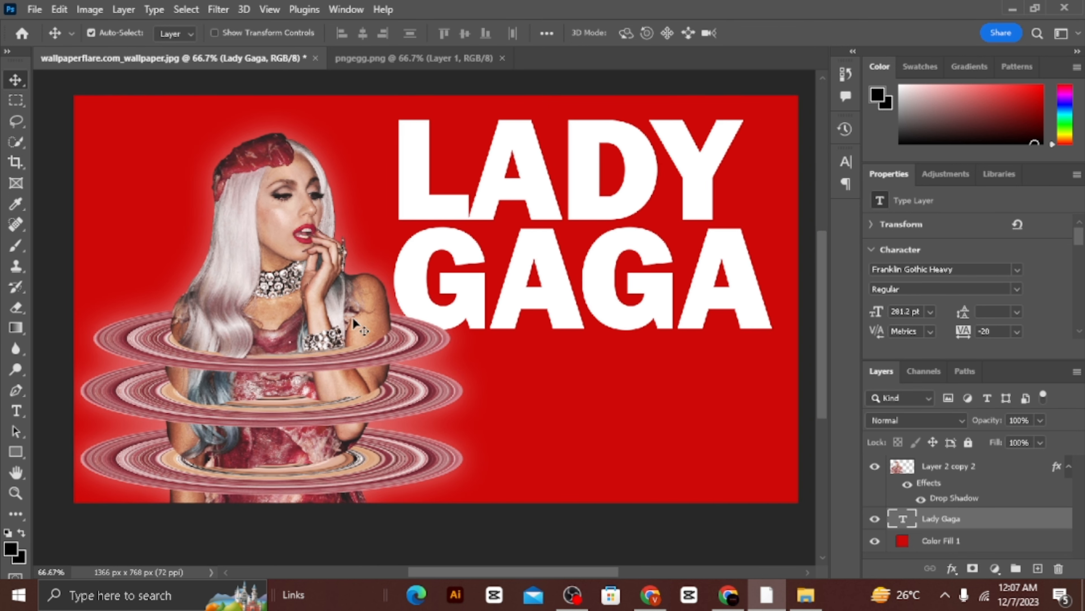
Step: Merge Layer 2 copy 2, the Lady Gaga text and Color Fill 1 into a single layer
left_click(976, 471, "ctrl")
left_click(957, 541, "ctrl")
right_click(955, 545)
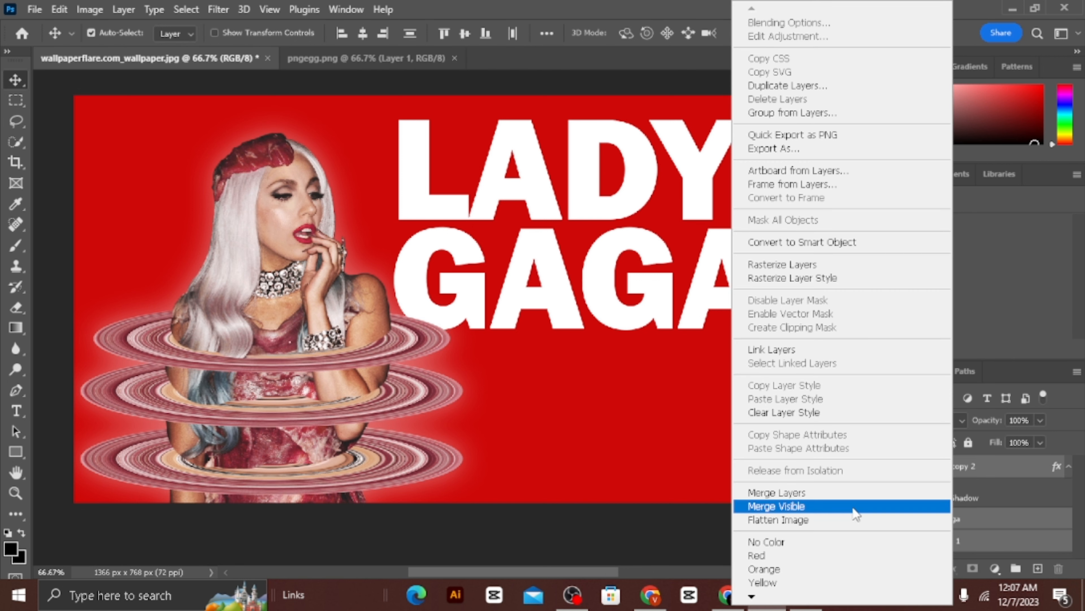
left_click(834, 493)
Step: Open the choice of fill and adjustment layers for the merged artwork
left_click(996, 570)
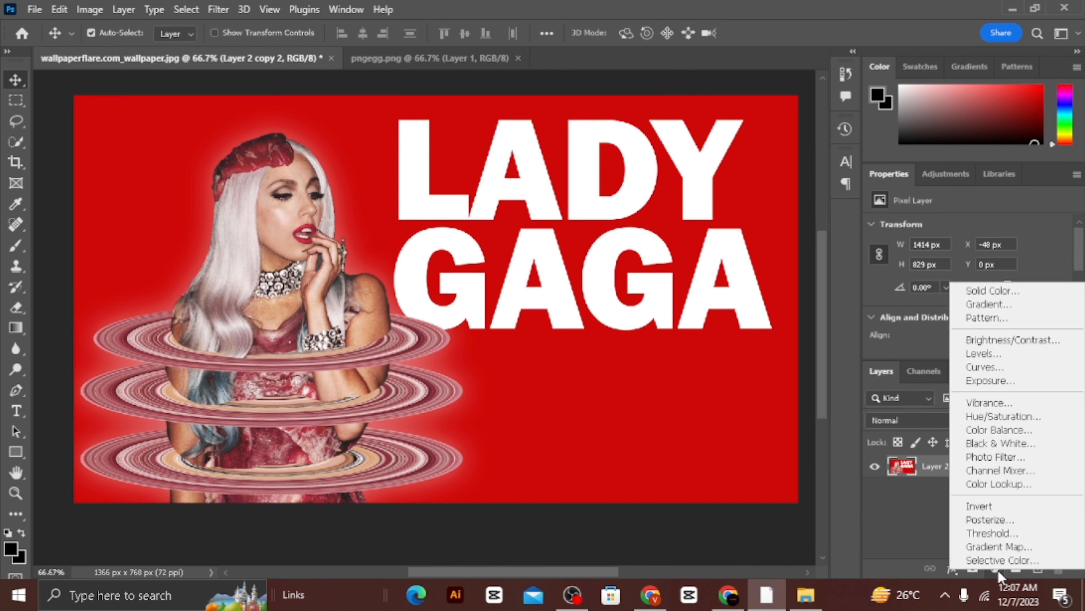